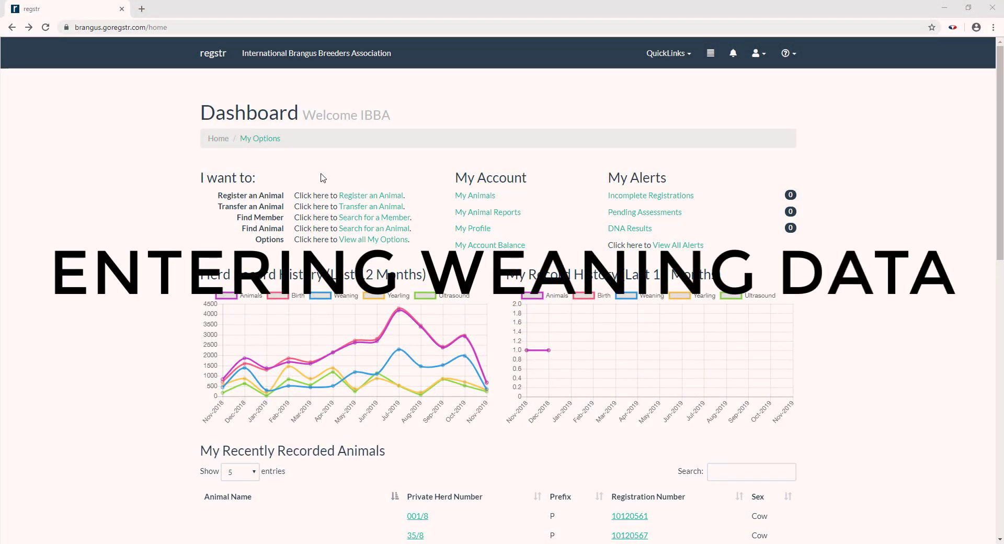
Step: Start a weaning records submission with Naval Score and Temper Score as additional data, and proceed to the weaning form
click(259, 140)
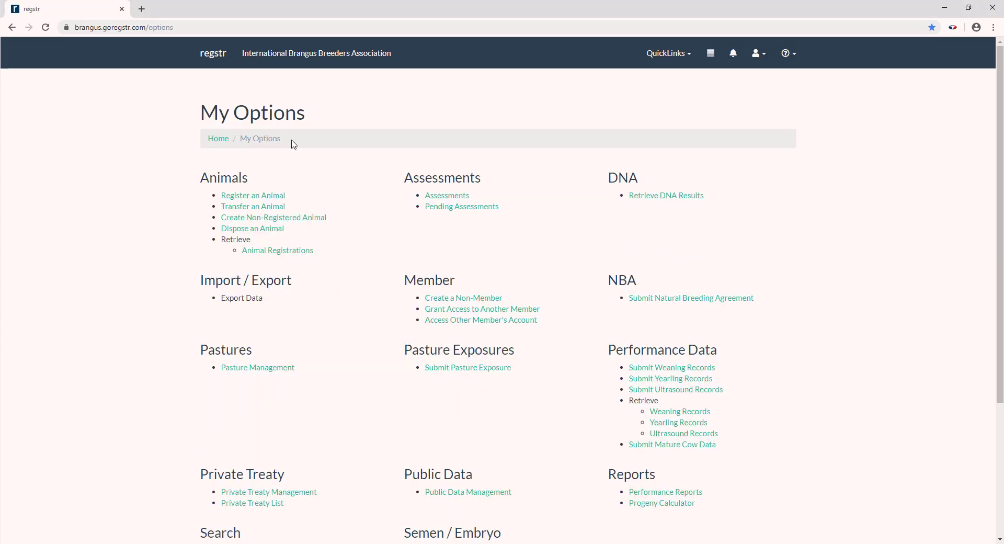
click(709, 370)
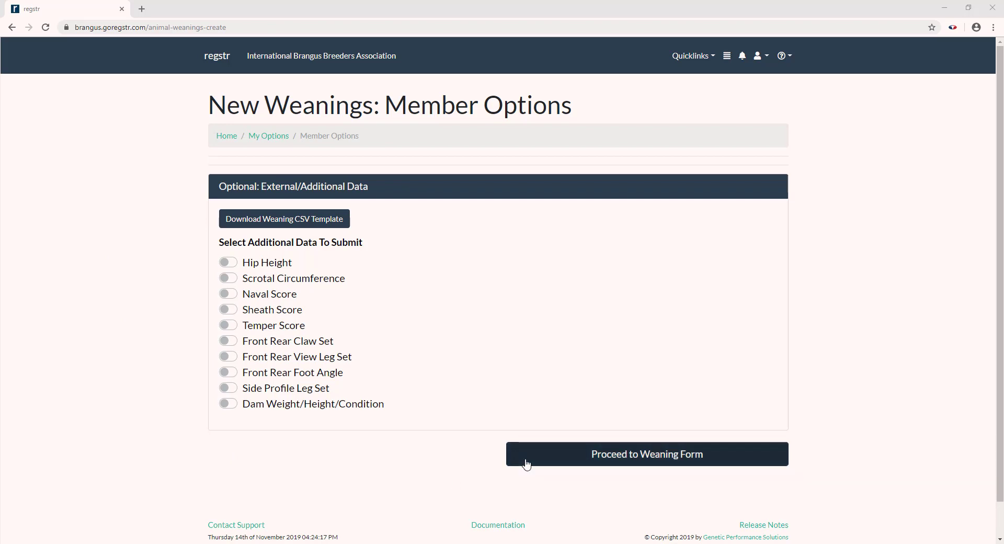
click(230, 296)
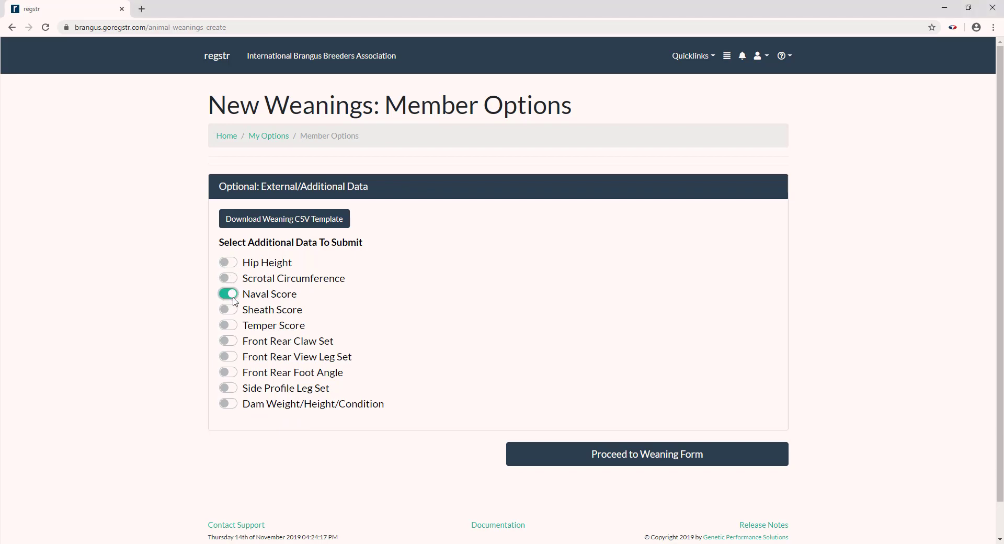
click(233, 327)
click(666, 459)
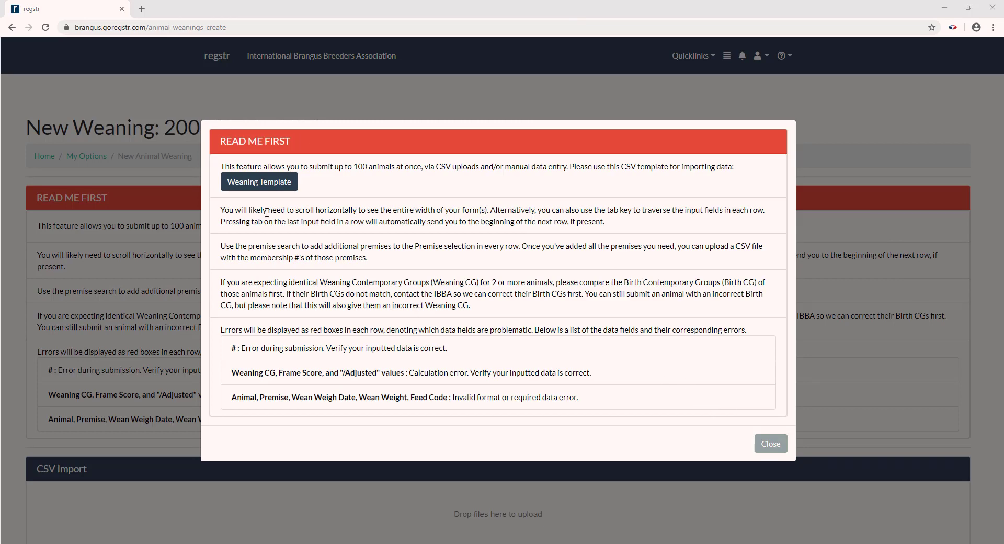
Step: Read through the READ ME FIRST instructions and dismiss the notice
drag(221, 209, 621, 409)
click(620, 410)
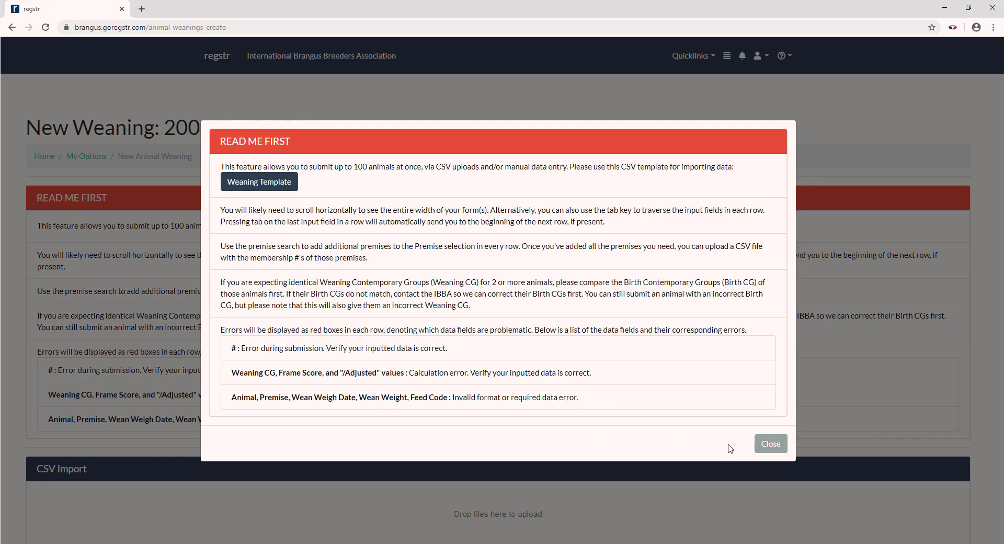
click(771, 444)
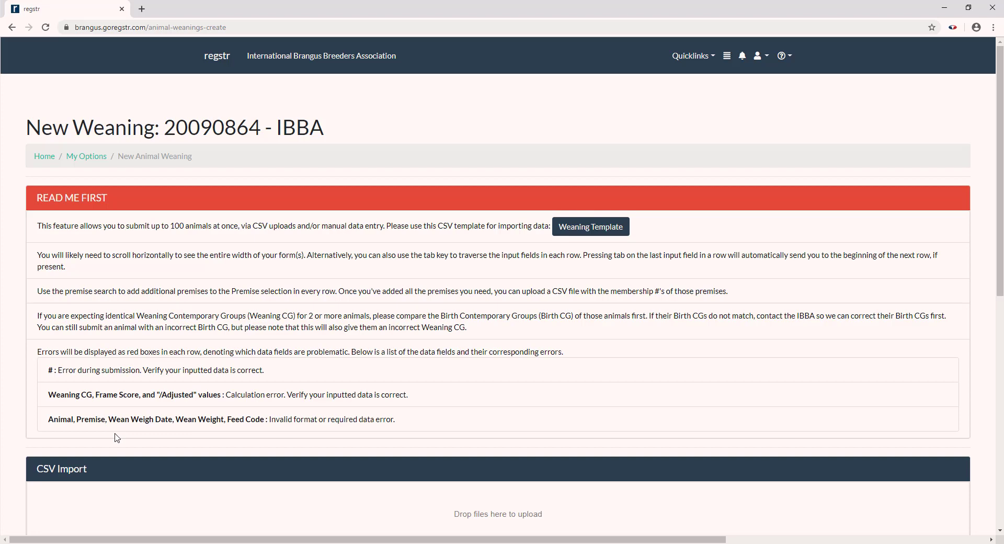
scroll(117, 438, down, 5)
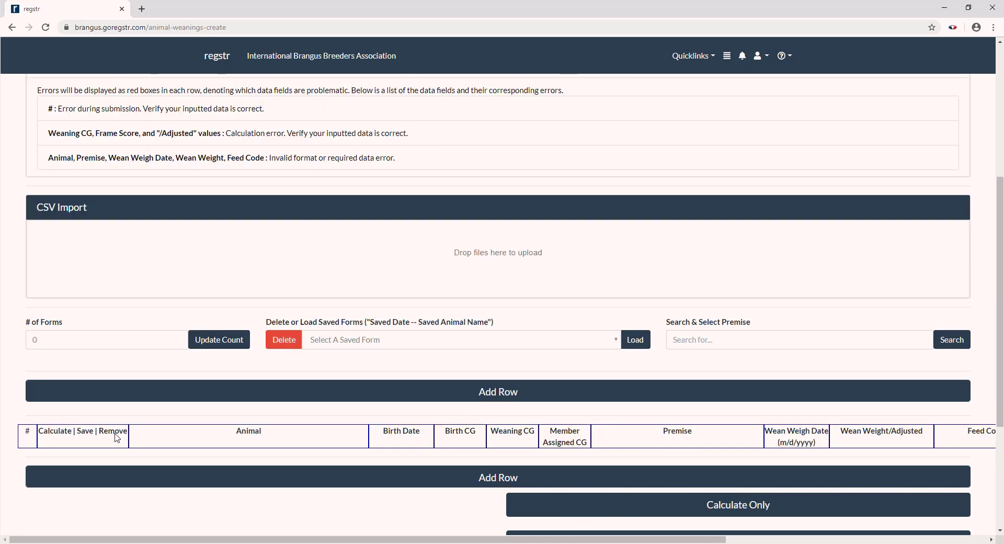
scroll(117, 438, down, 2)
scroll(117, 434, up, 1)
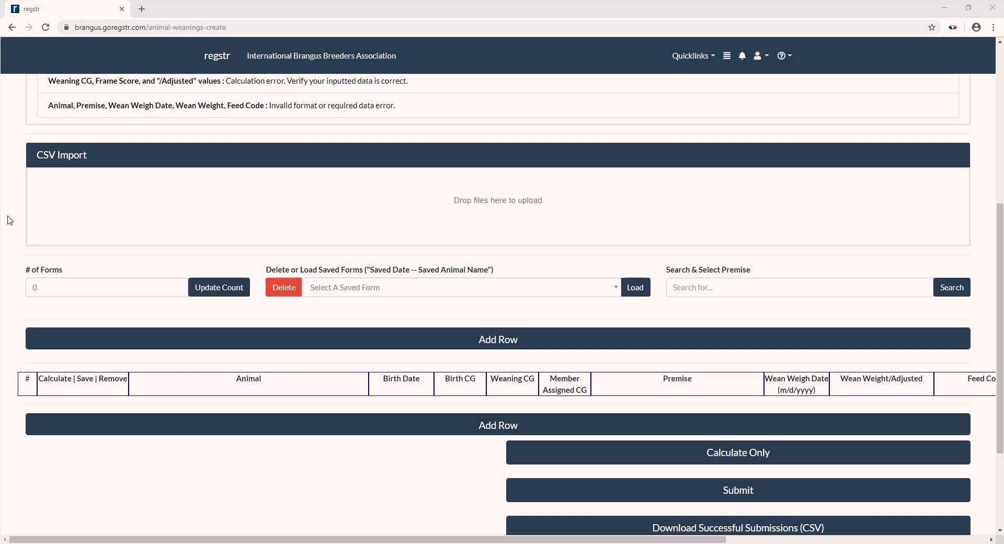
click(79, 212)
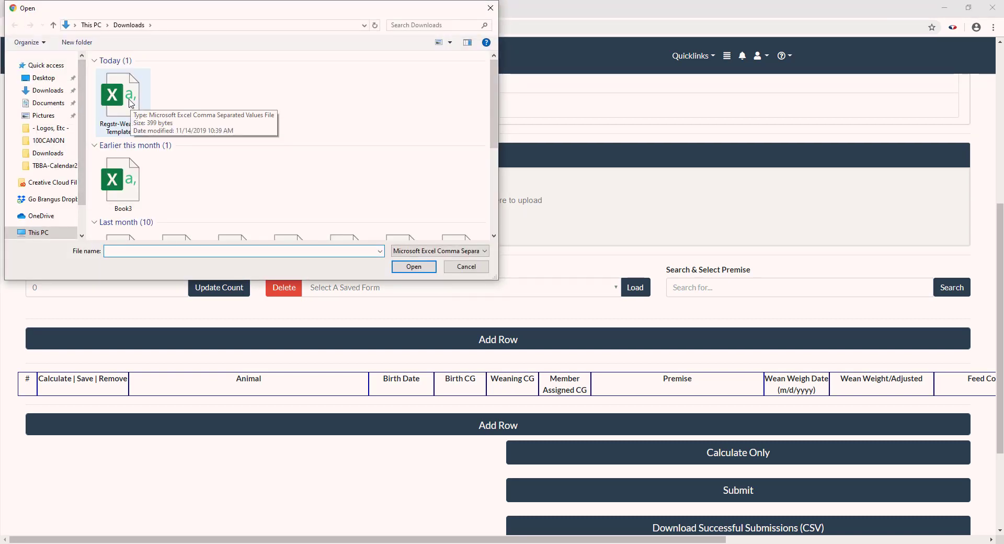
click(466, 266)
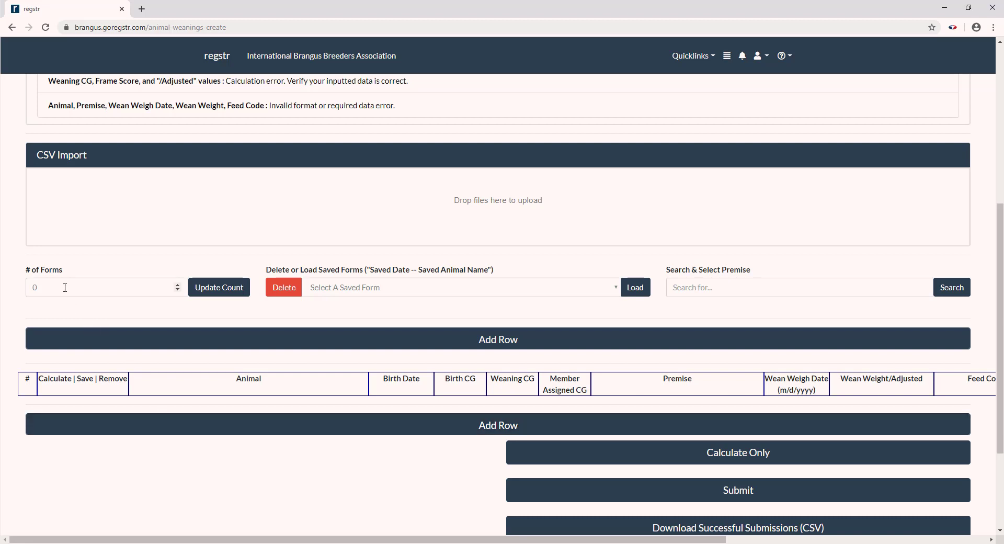
Step: Set the number of weaning forms to 3 and add one more row to the table
drag(64, 287, 2, 288)
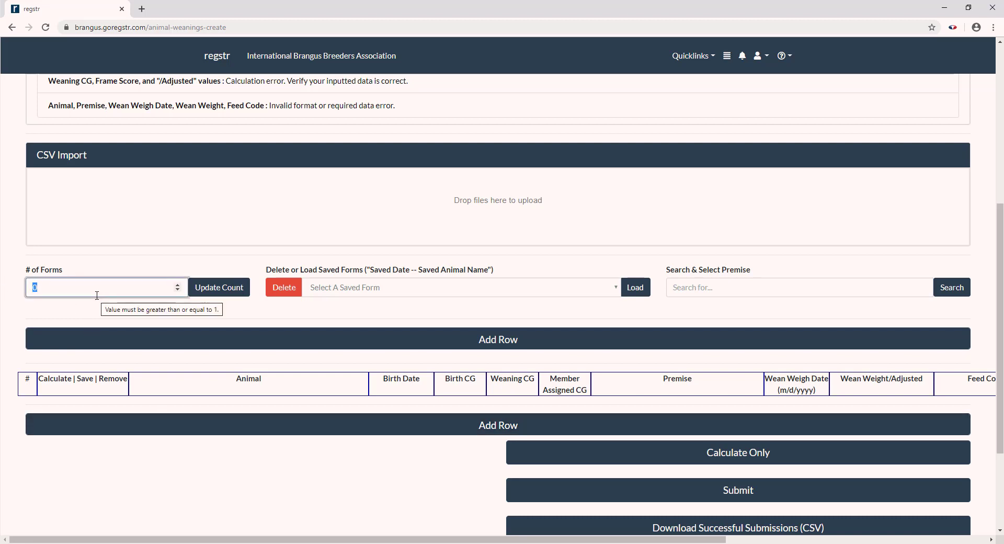
text(3)
click(215, 290)
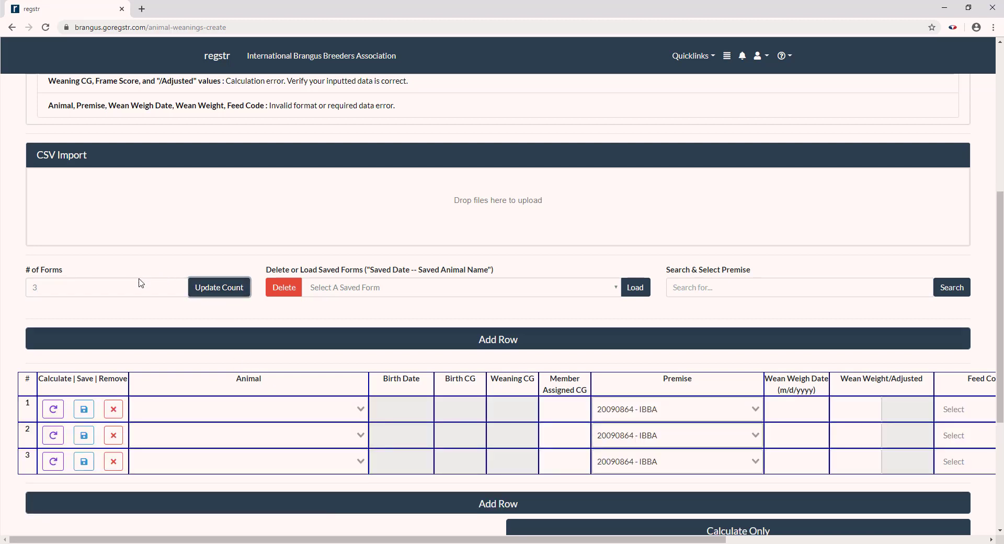
click(497, 506)
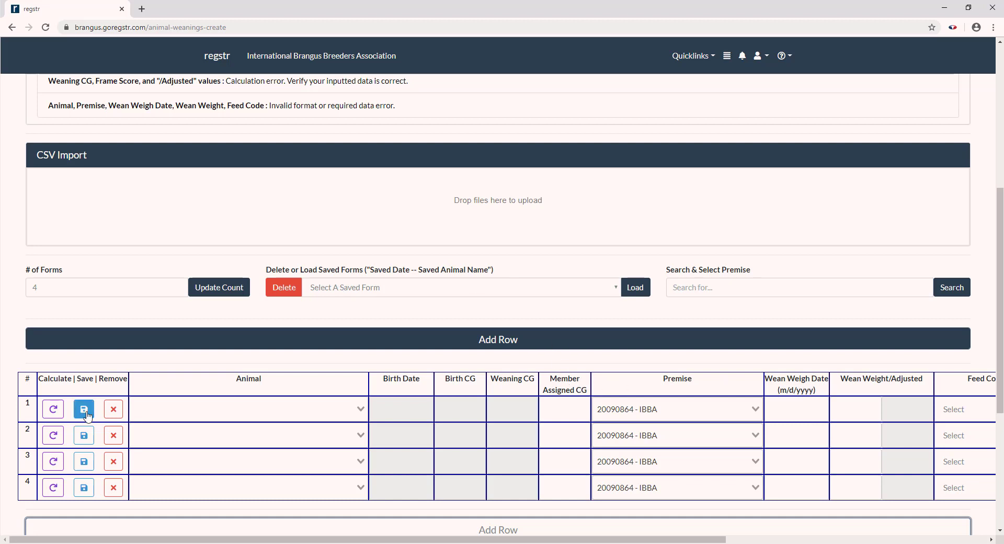
click(616, 291)
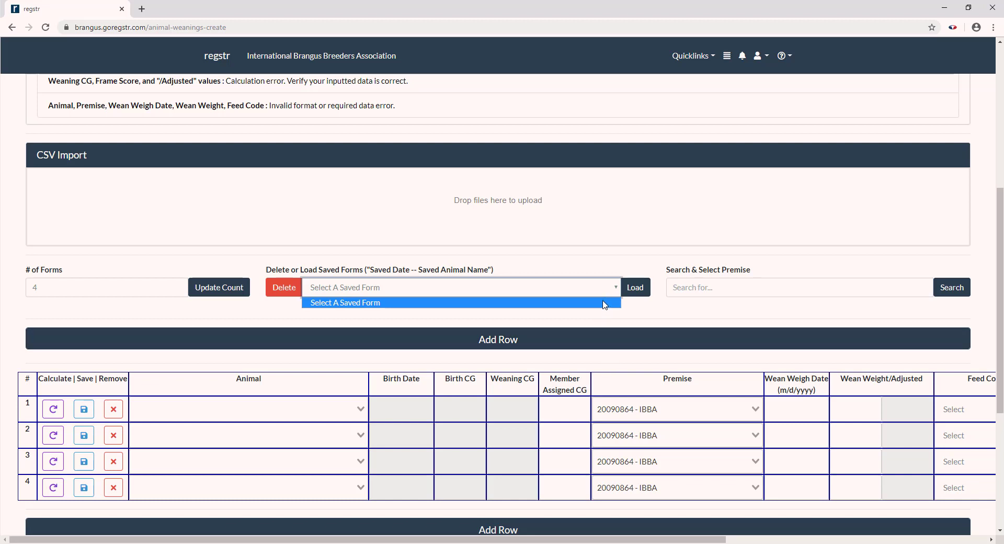
click(710, 314)
Step: Choose animal 377 - JDH LADY SUGAR MANSO 7 for row 1 and 015/6 - BRANGUS BULL 015 for row 2
scroll(30, 442, down, 1)
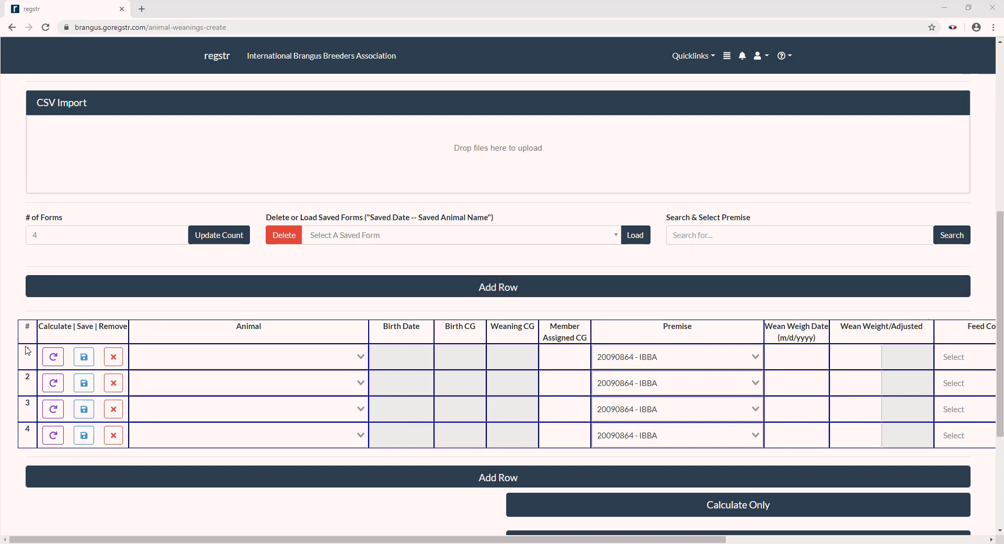
click(147, 353)
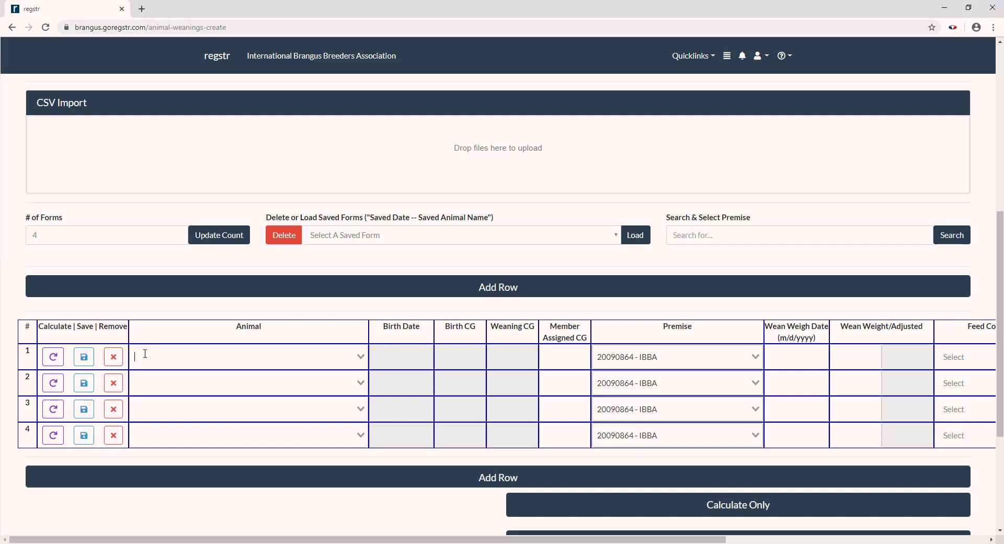
text(377)
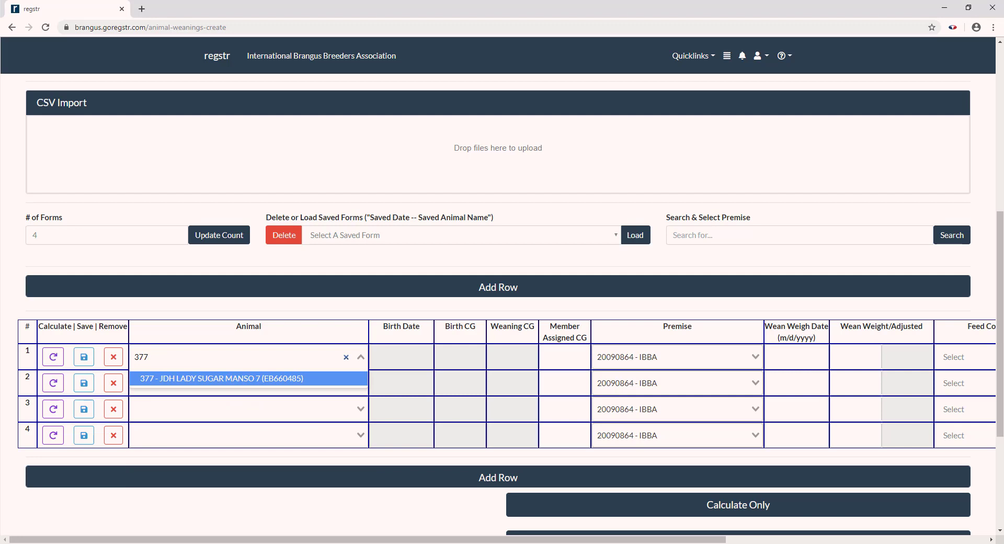
click(256, 380)
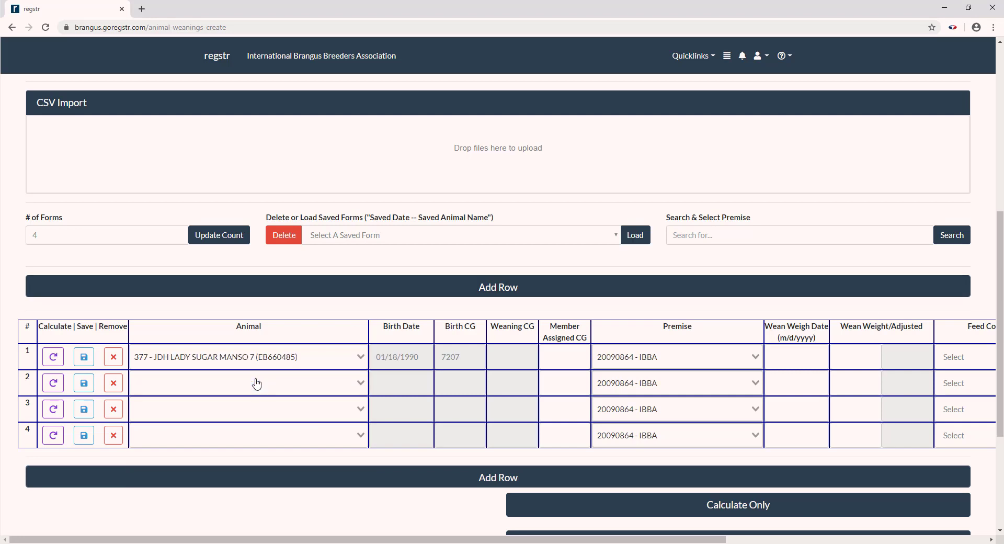
click(244, 378)
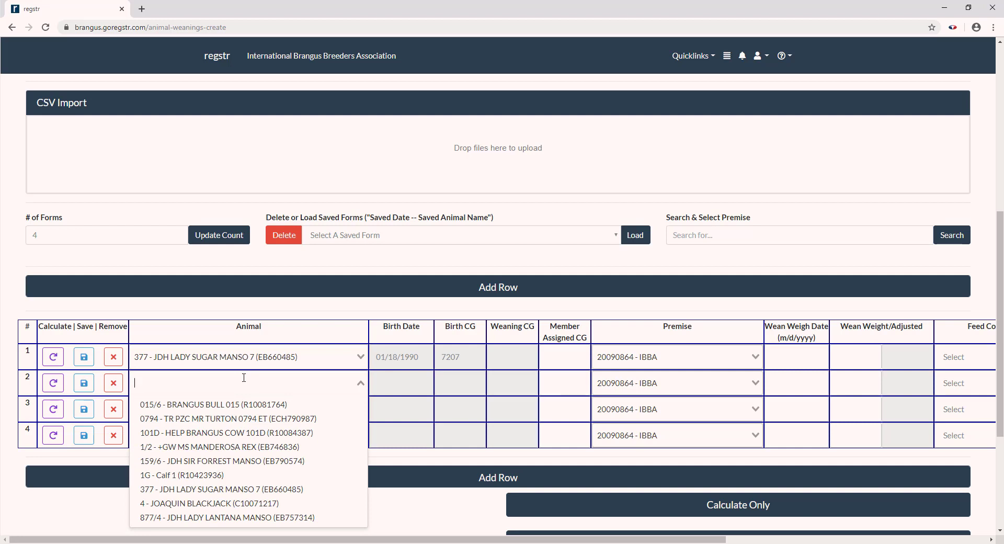
text(81764)
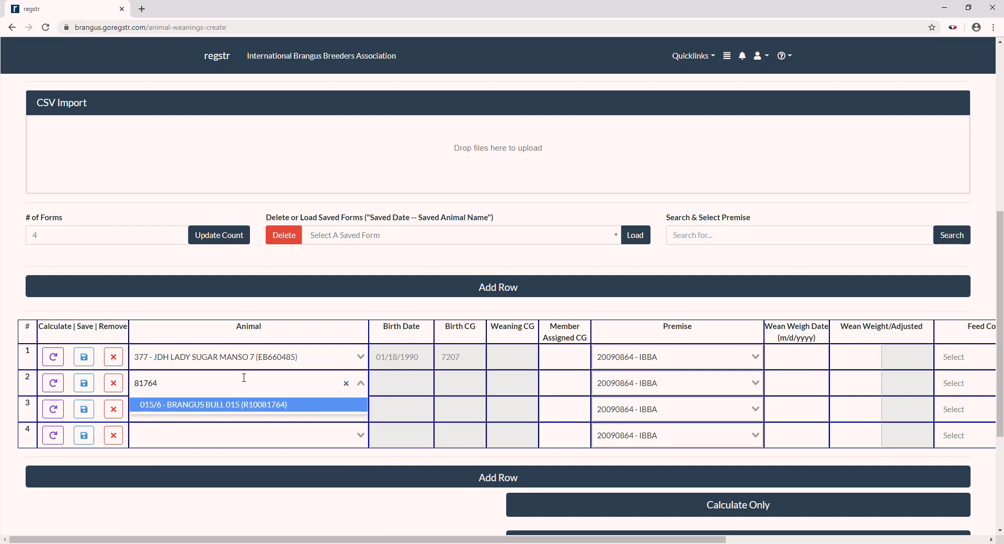
key(Return)
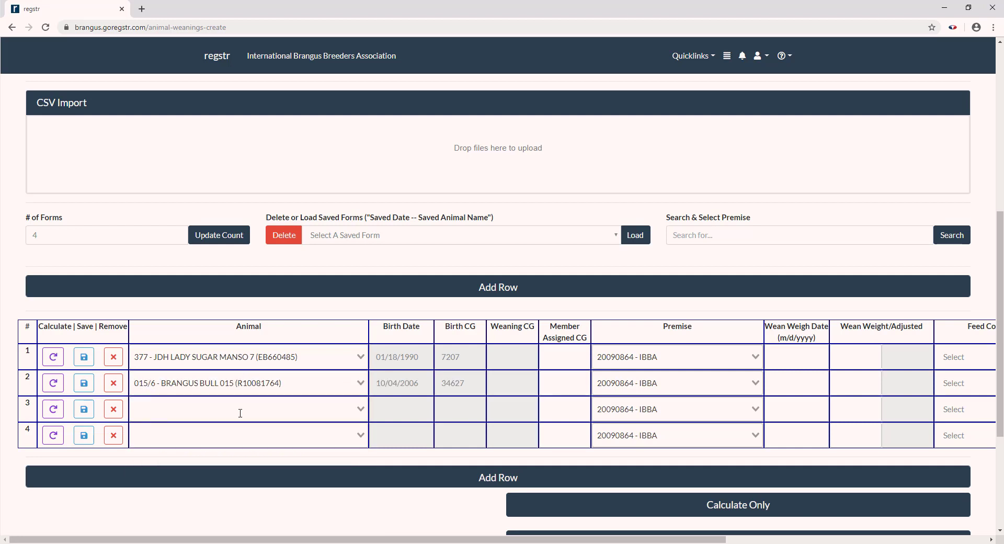
Step: Choose animal 4 - JOAQUIN BLACKJACK for row 3
click(232, 417)
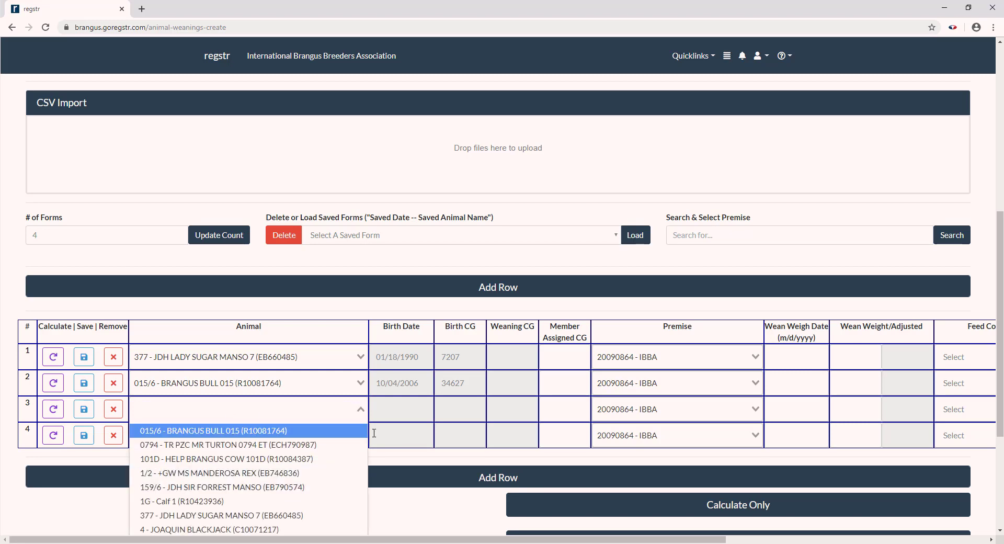
scroll(337, 440, down, 2)
scroll(330, 441, down, 1)
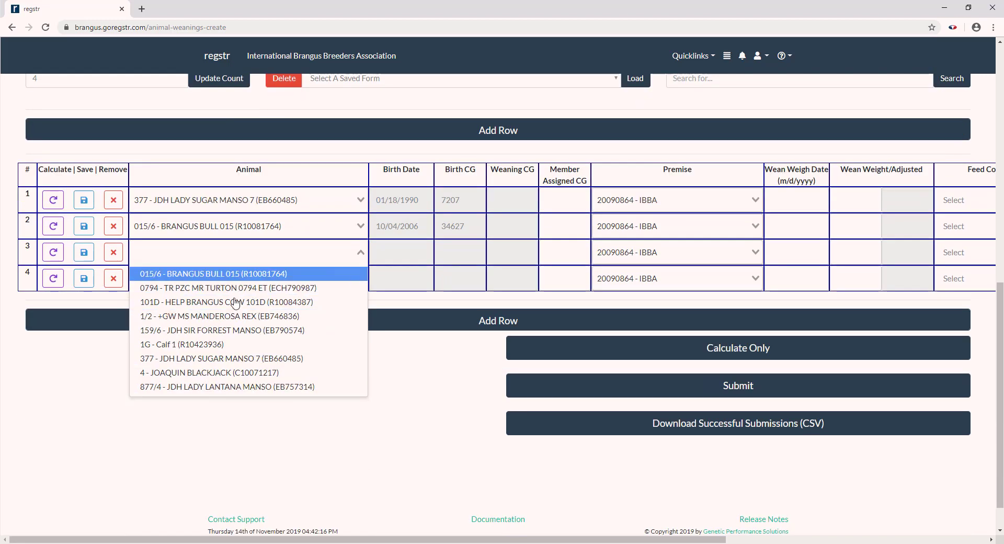
click(209, 373)
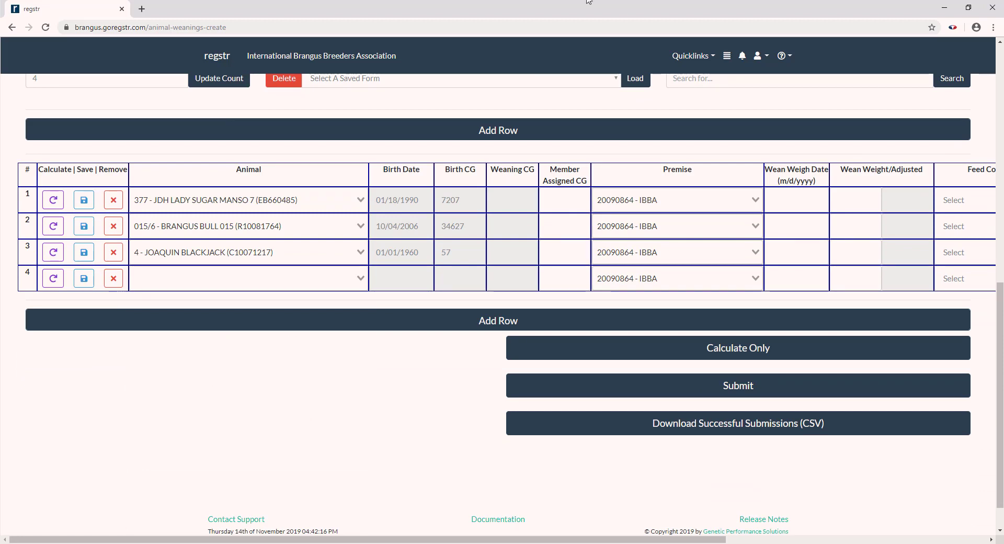
Step: Set the Member Assigned CG to 1, 2 and 3 for rows 1, 2 and 3 respectively
scroll(400, 177, up, 1)
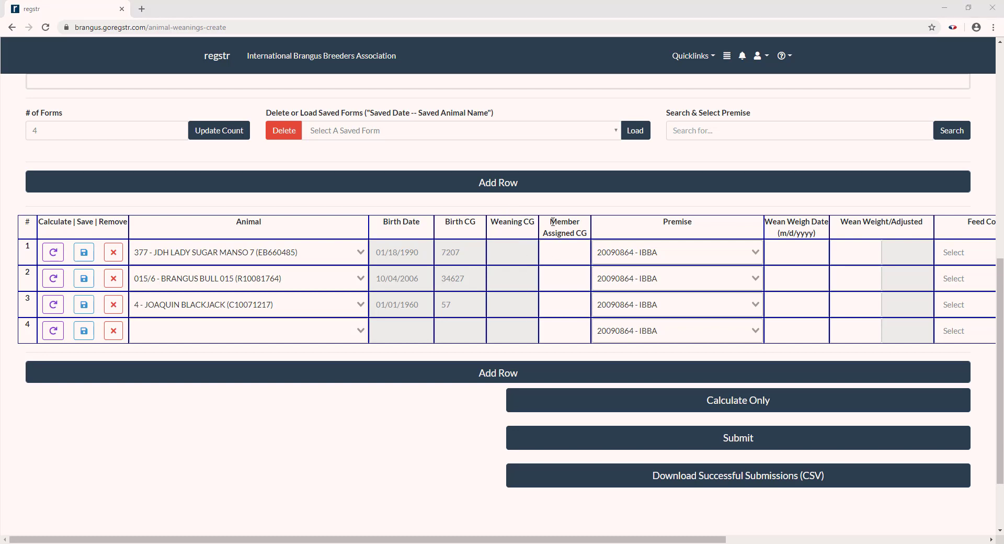
click(590, 251)
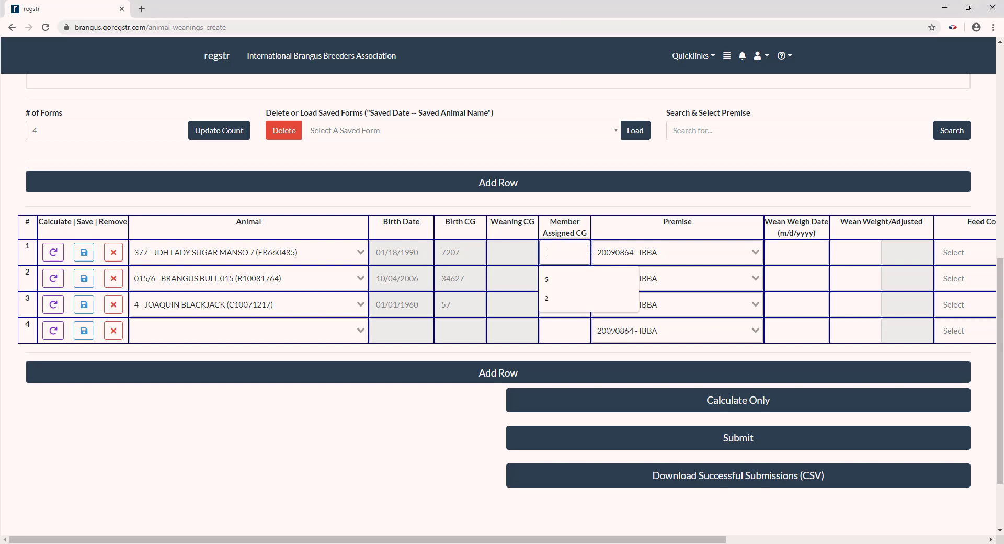
text(1)
click(562, 278)
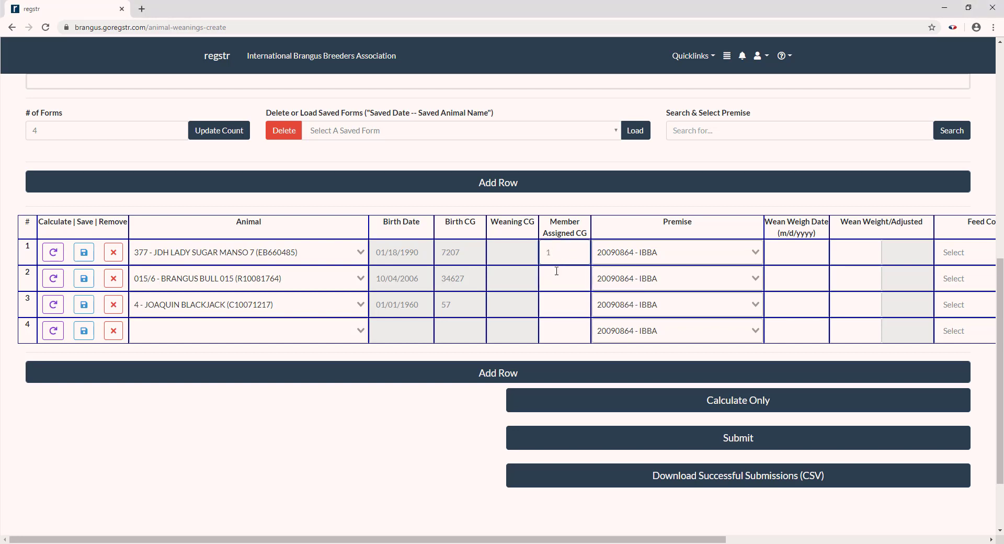
text(2)
click(557, 302)
text(3)
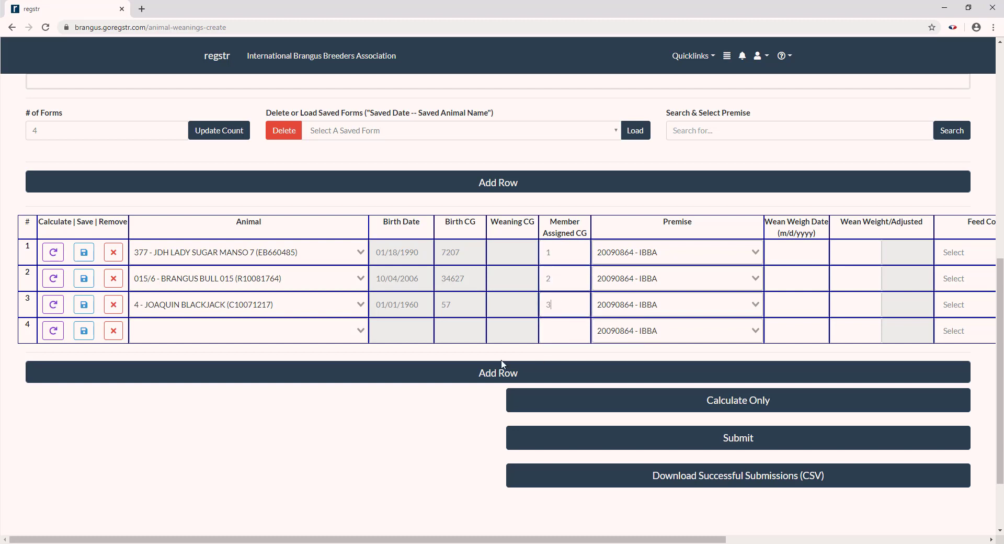
click(418, 419)
Step: Enter the wean weigh date 7/8/1990 and wean weight 500 for the animal in row 1
drag(406, 540, 644, 527)
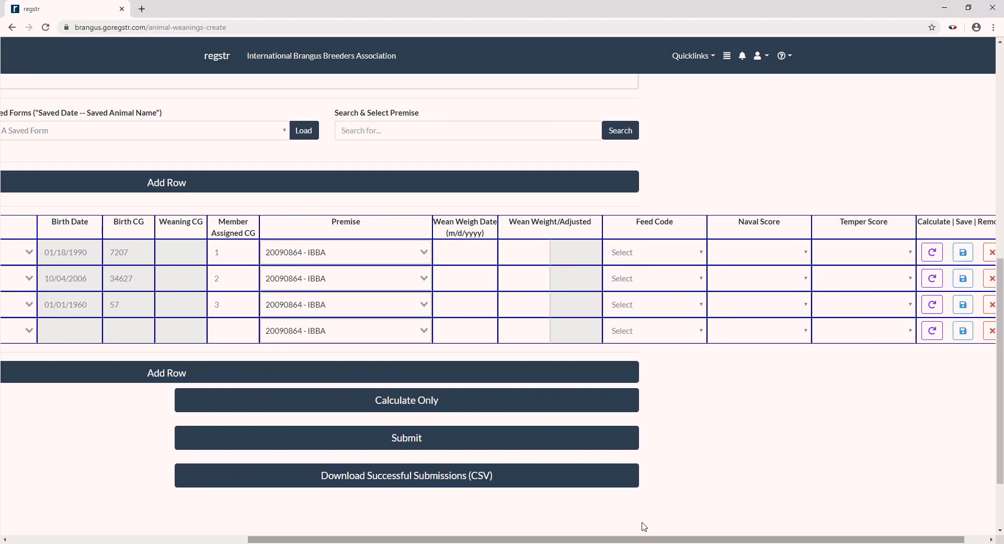
click(458, 254)
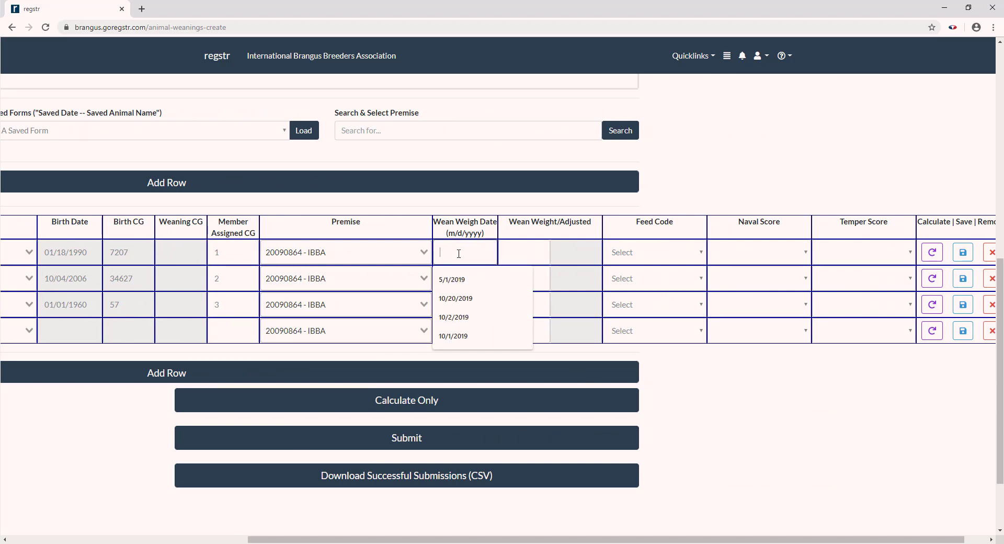
text(7/08/1990)
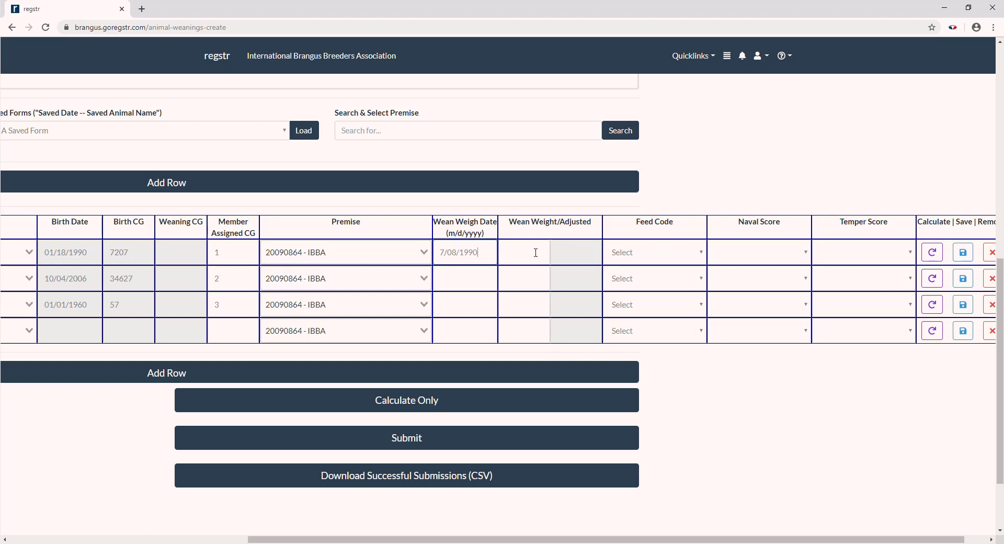
click(535, 253)
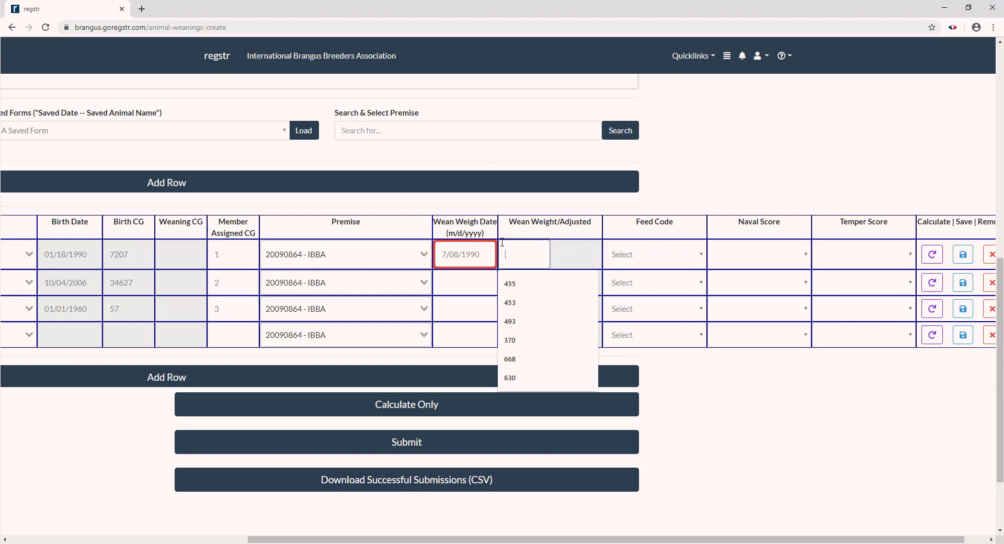
click(454, 254)
key(Tab)
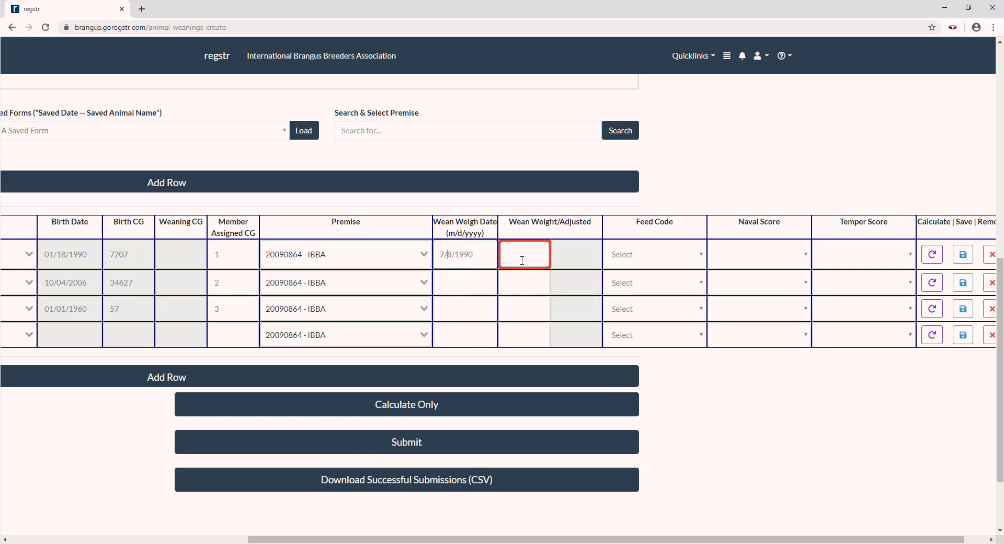
click(538, 252)
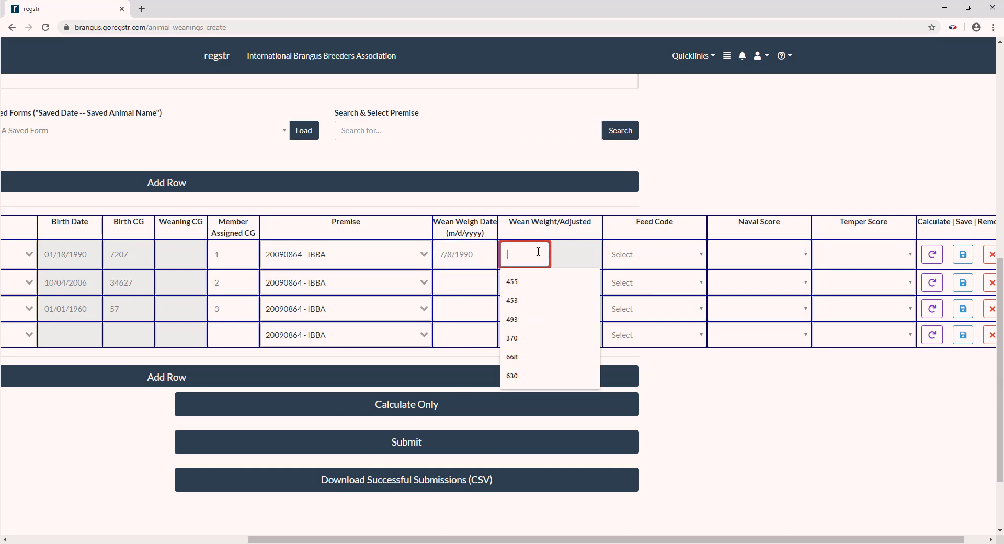
text(500)
key(Tab)
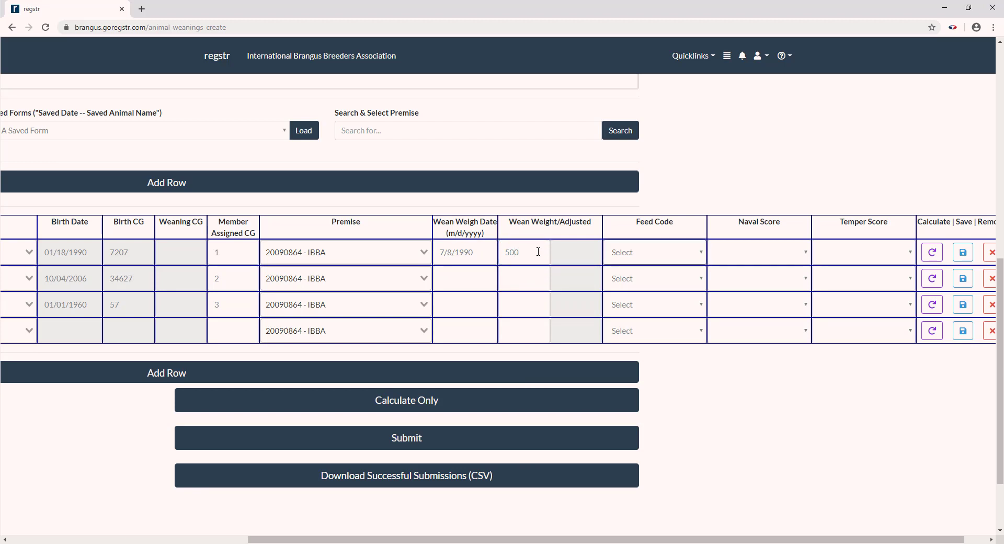
Step: Set row 1's feed code to (1) Own dam, no creep and its naval score to (2) Optimum, and calculate that row
click(635, 260)
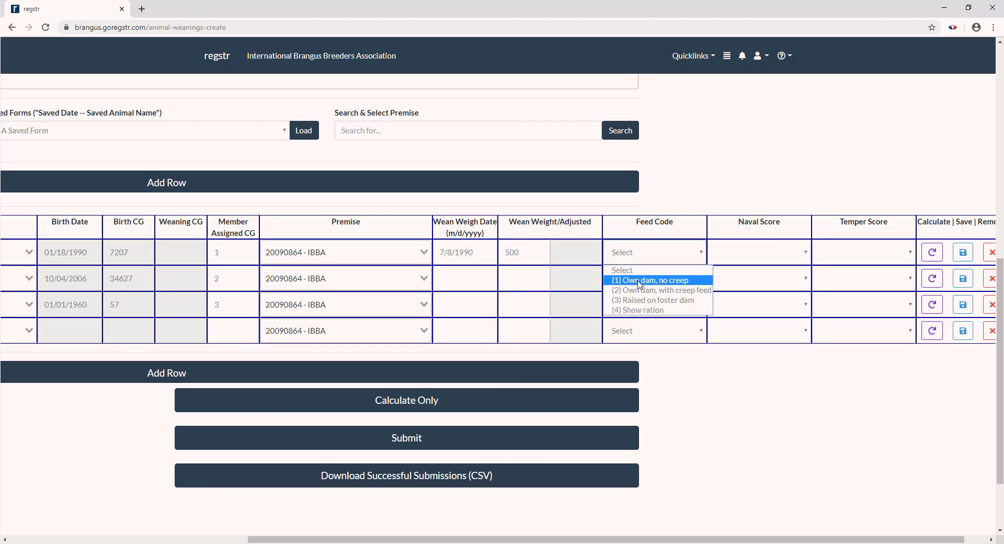
click(640, 280)
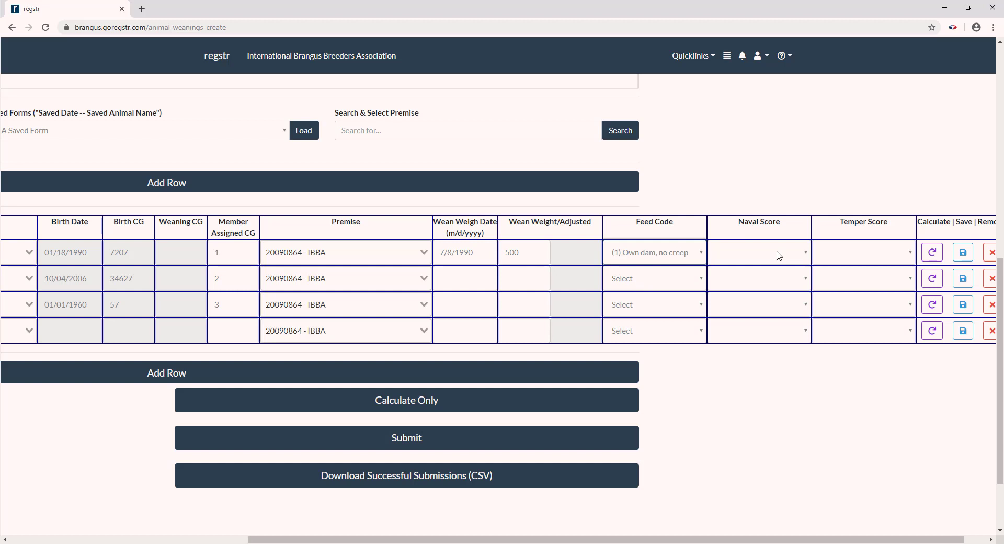
click(805, 256)
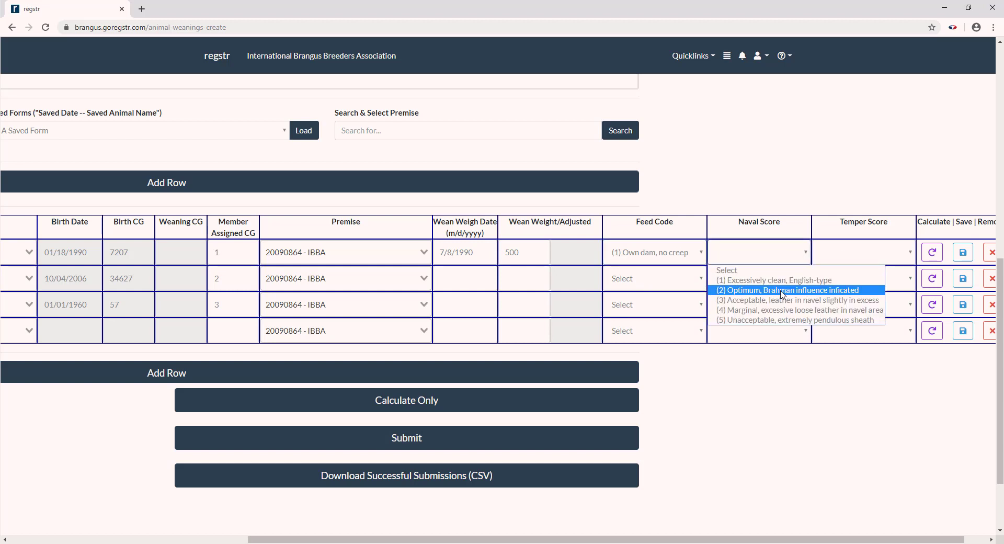
click(832, 287)
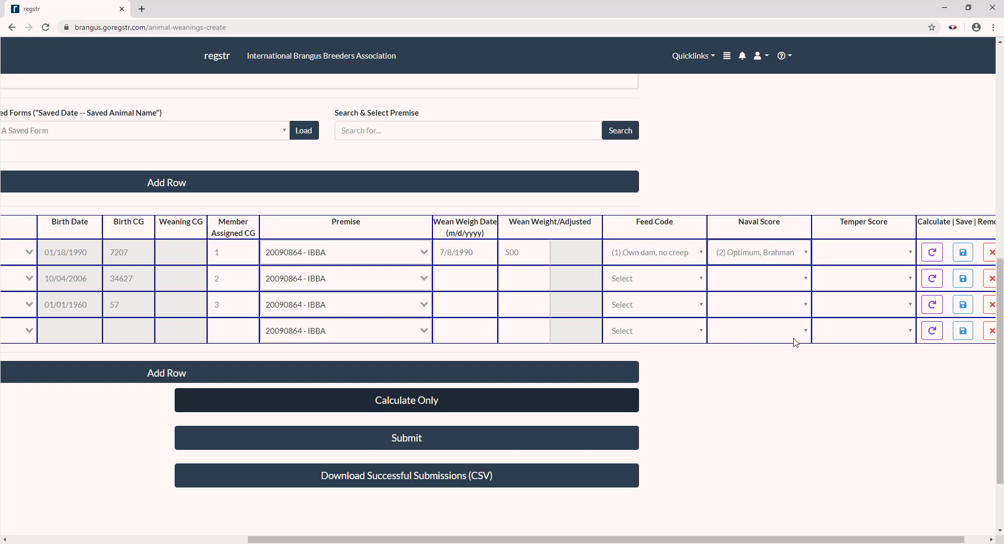
click(932, 254)
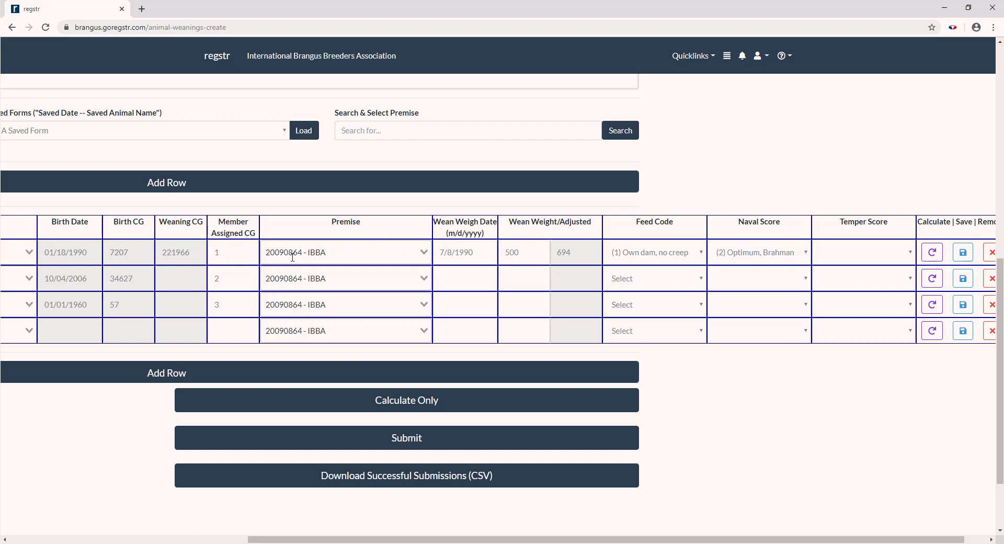
Step: Try to calculate all rows at once and remove the incomplete rows 2, 3 and 4 from the form
click(418, 413)
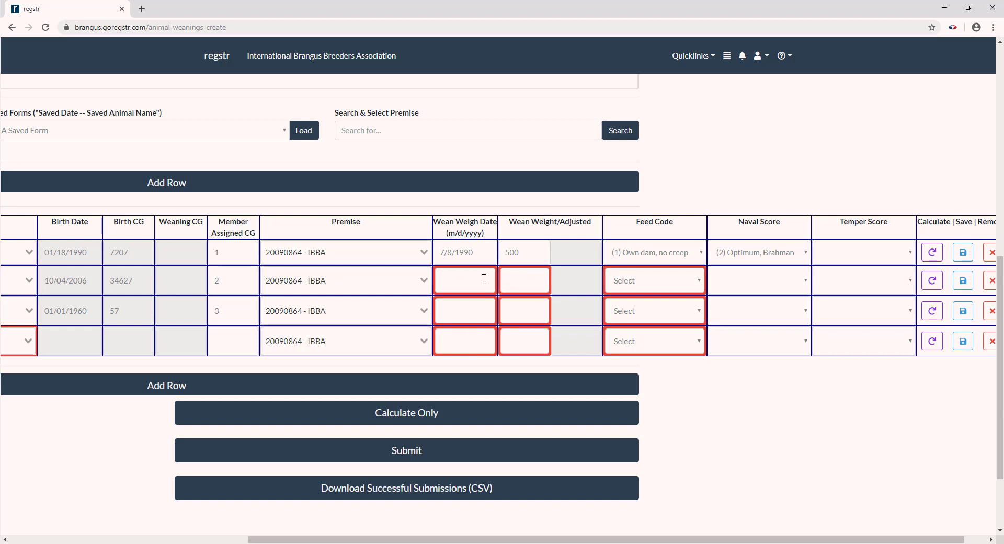
drag(606, 539, 264, 521)
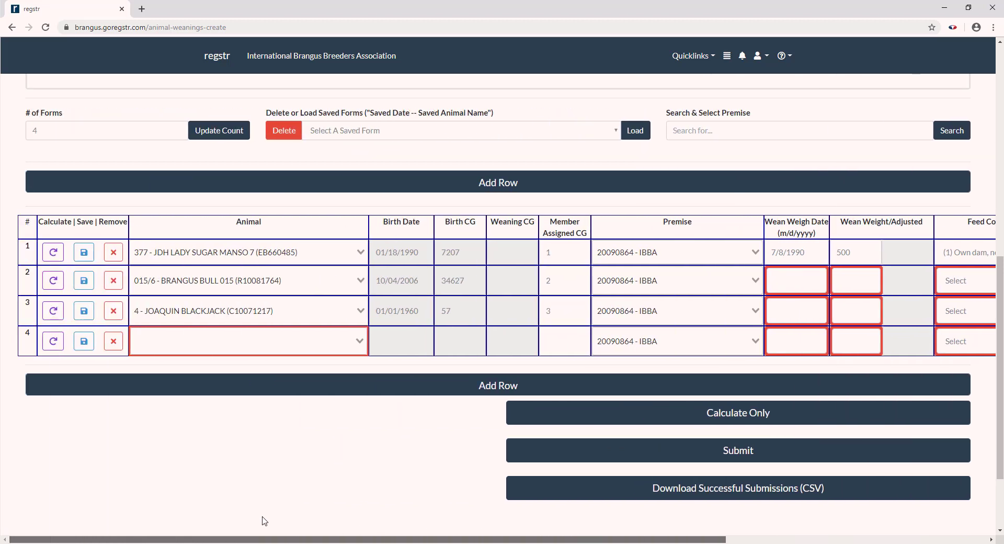
click(114, 281)
click(114, 282)
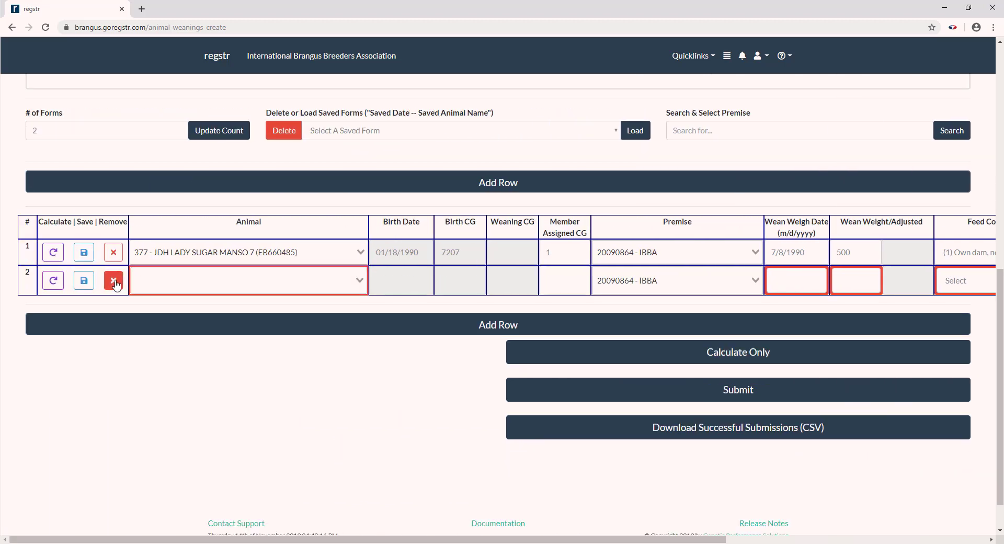
click(117, 284)
Step: Recalculate the remaining row for JDH LADY SUGAR MANSO 7 and submit its weaning record
click(639, 331)
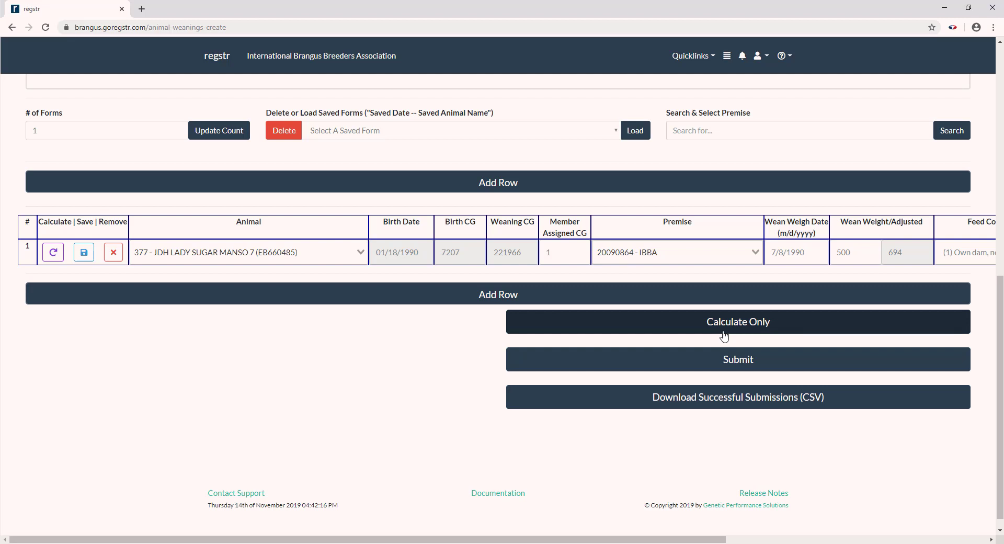
click(722, 370)
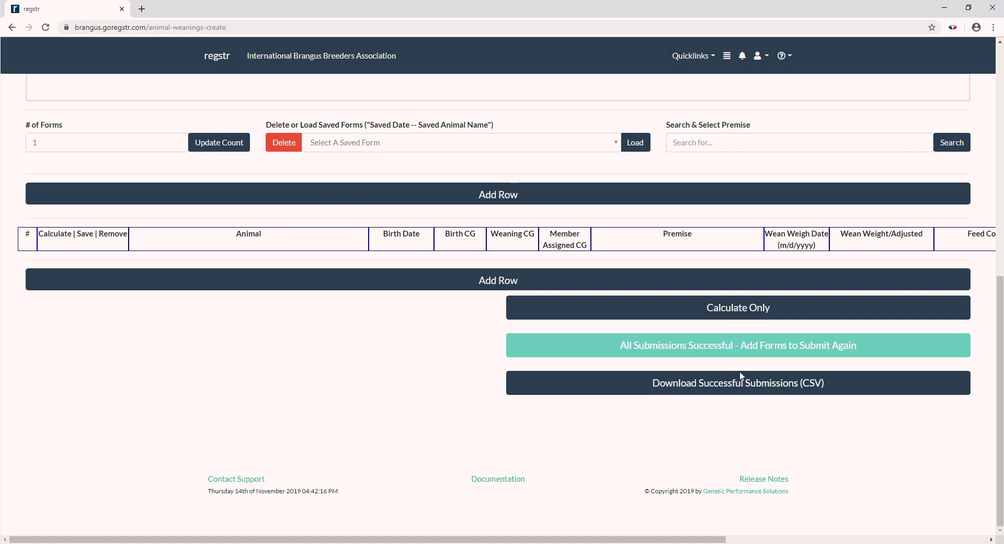
Step: Download the successful submissions as a CSV, review the file in Excel and return to the start of the weaning page
click(673, 395)
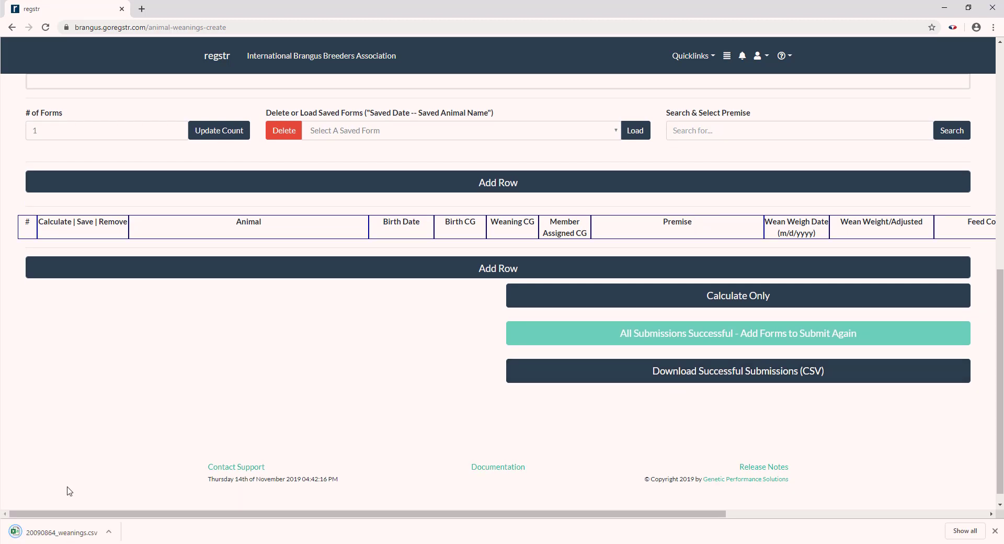
click(59, 534)
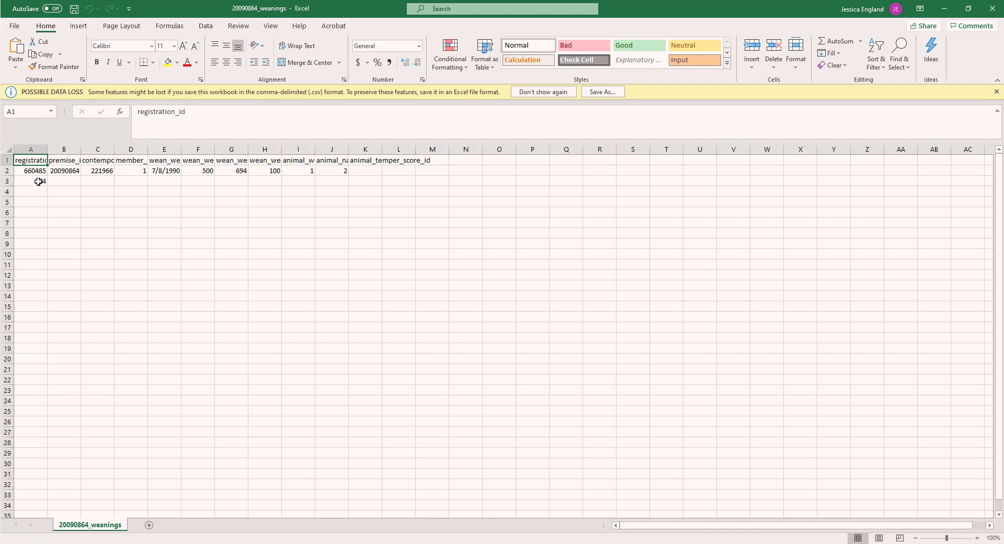
click(991, 8)
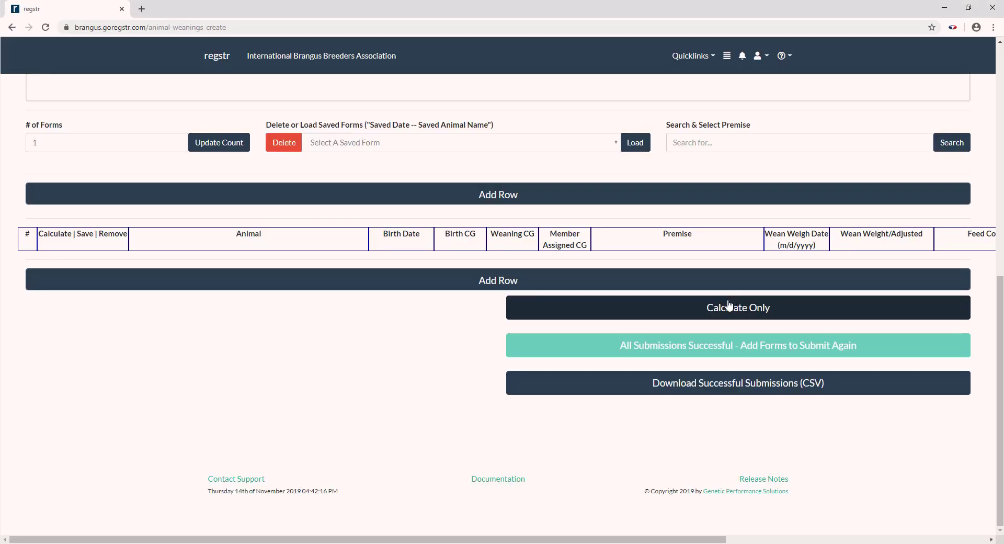
scroll(371, 398, up, 9)
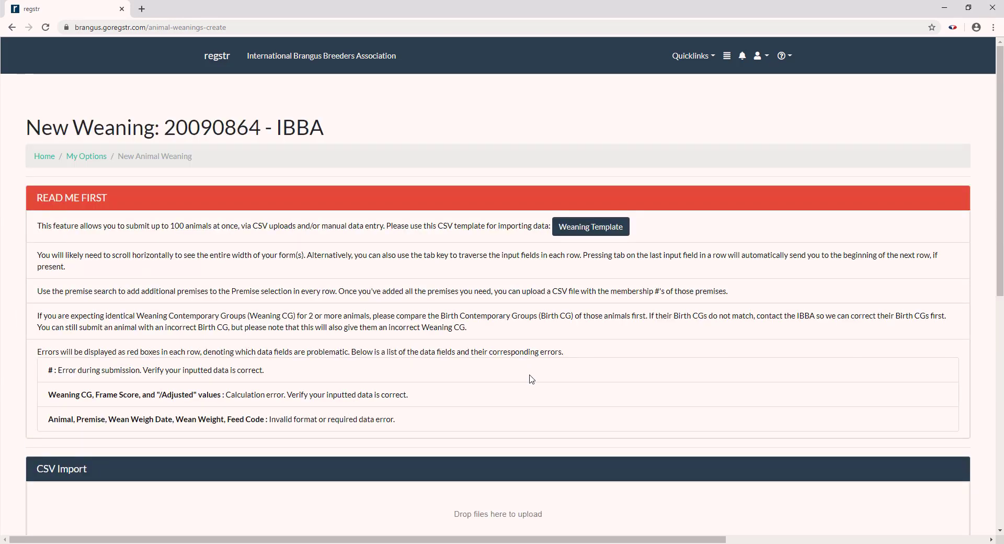